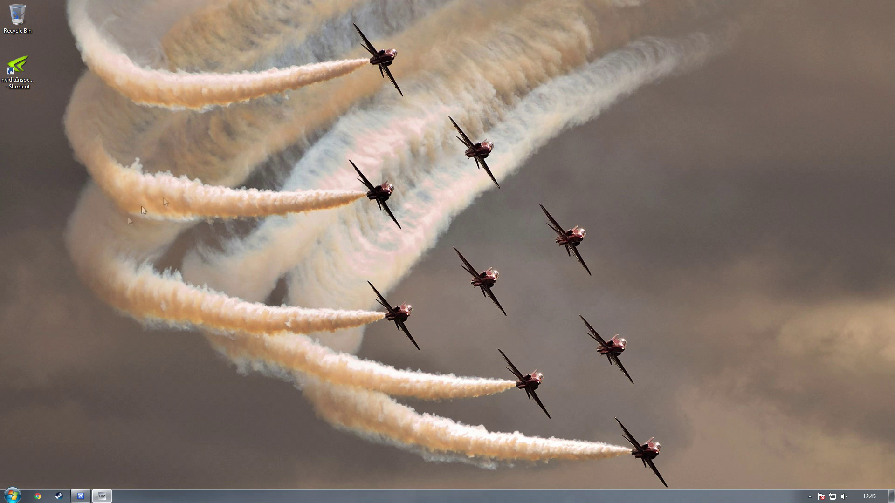
Open the Windows Start menu.
{"action": "left_click", "coordinate": [11, 496]}
Launch EZCA Config.exe from the EZCA program folder under All Programs.
{"action": "left_click", "coordinate": [42, 461]}
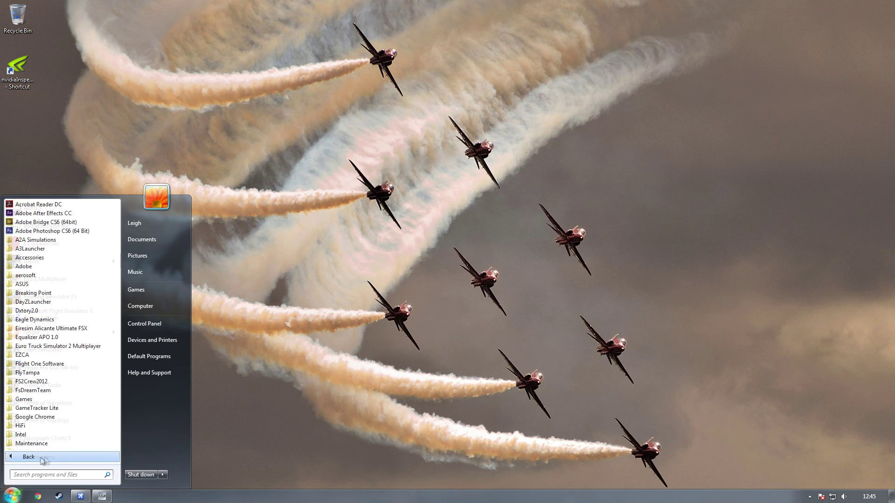
{"action": "left_click", "coordinate": [58, 356]}
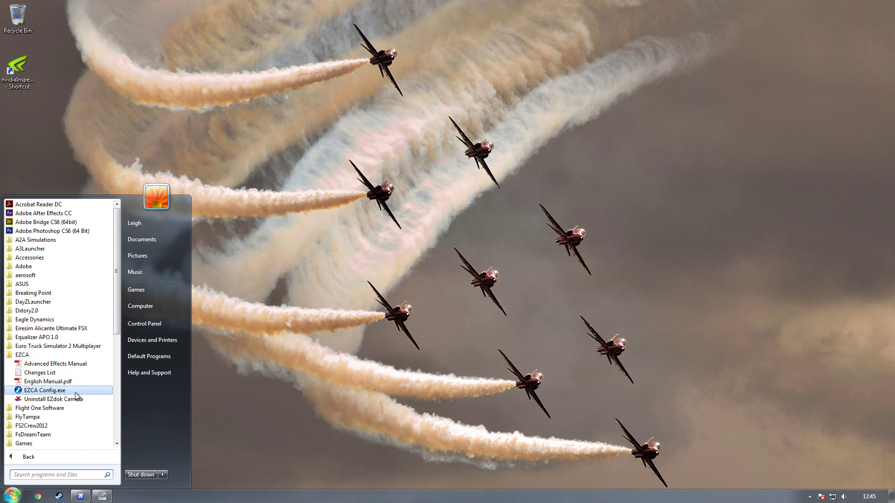
{"action": "left_click", "coordinate": [55, 392]}
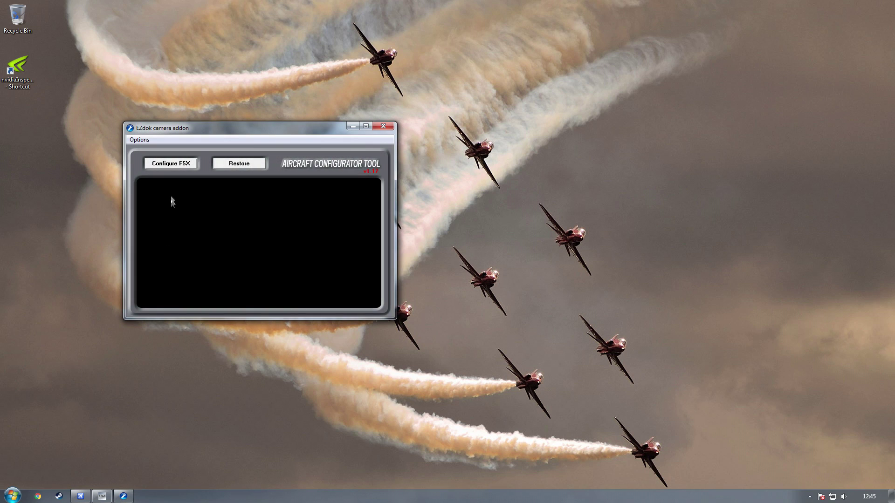
Run Configure FSX, declining the worldcam offsets wizard and acknowledging the success message.
{"action": "left_click", "coordinate": [171, 164]}
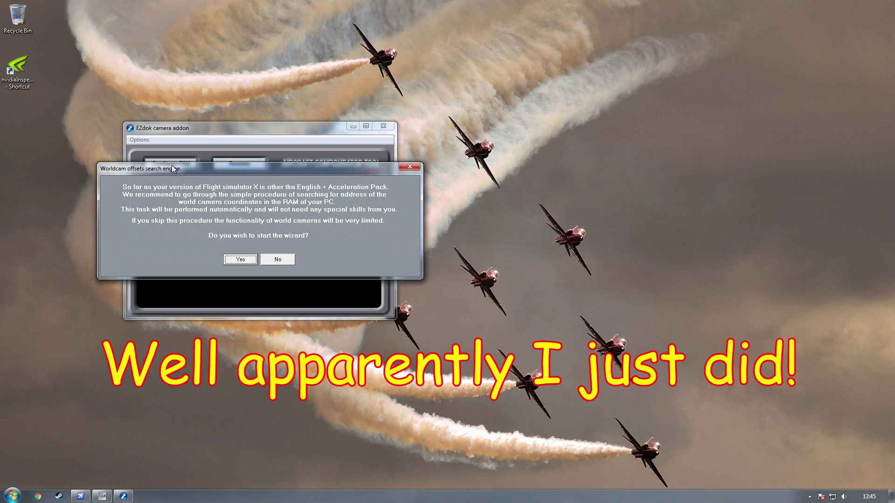
{"action": "left_click", "coordinate": [271, 260]}
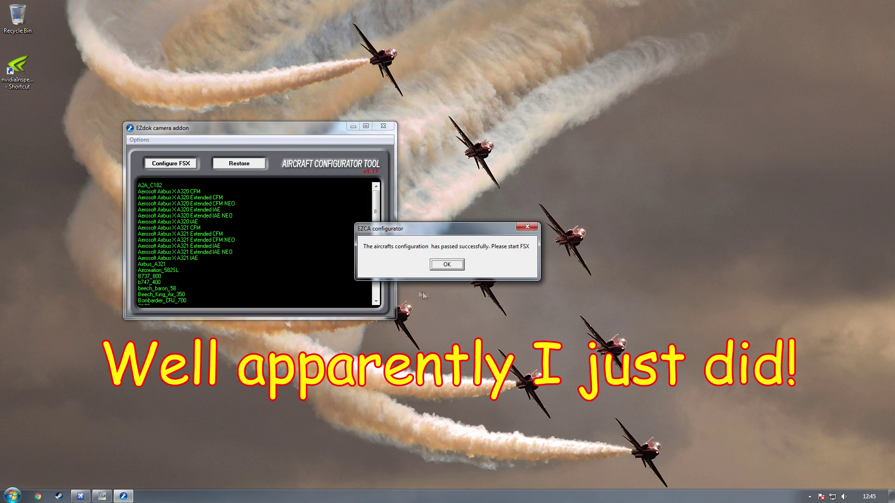
{"action": "left_click_drag", "start_coordinate": [432, 232], "coordinate": [377, 210]}
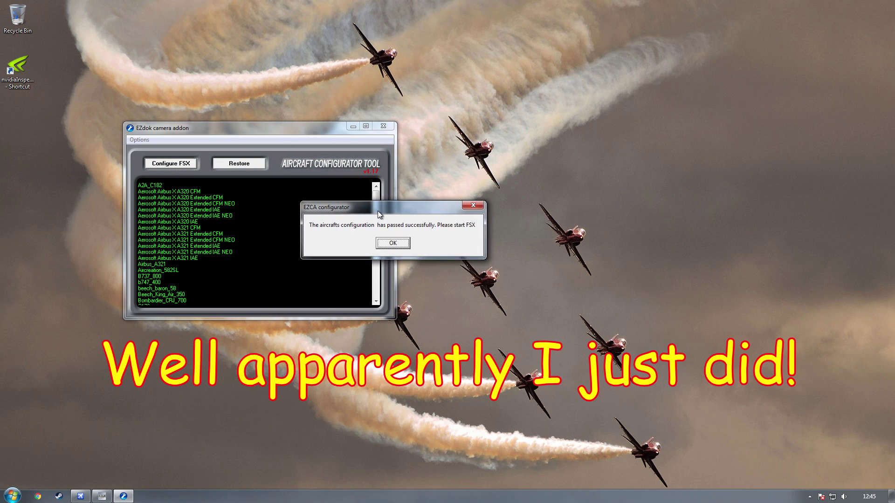
{"action": "left_click", "coordinate": [393, 243]}
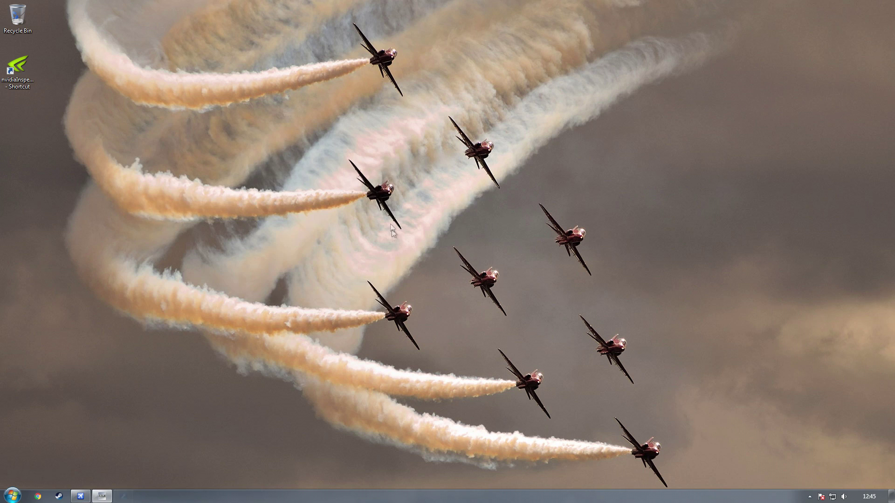
Restore FSX and open the Buttons/Keys assignments under Settings > Controls.
{"action": "left_click", "coordinate": [81, 496]}
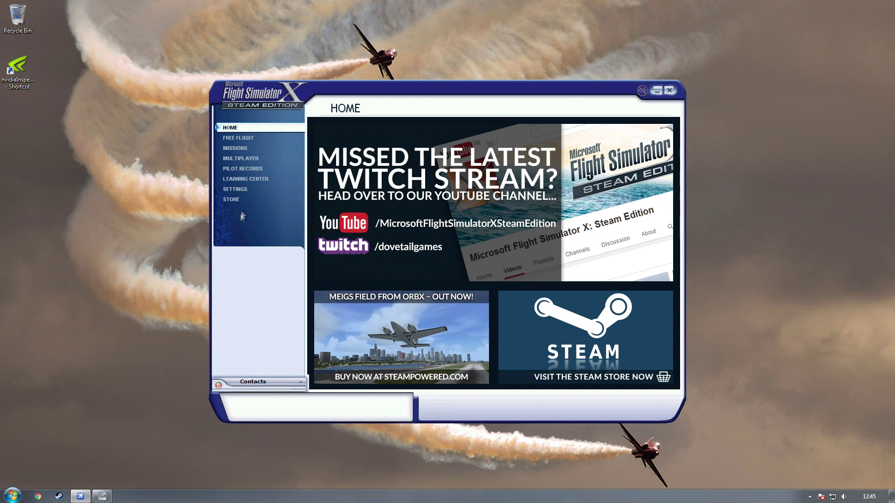
{"action": "left_click", "coordinate": [253, 189]}
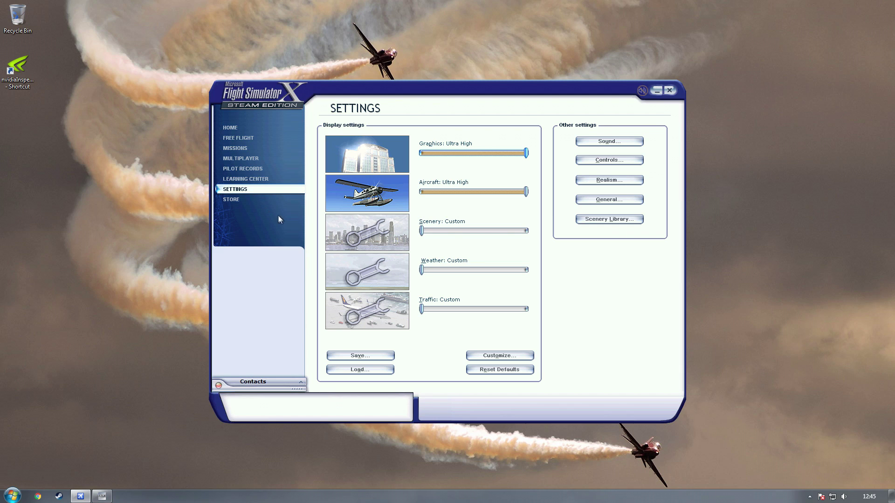
{"action": "left_click", "coordinate": [602, 220]}
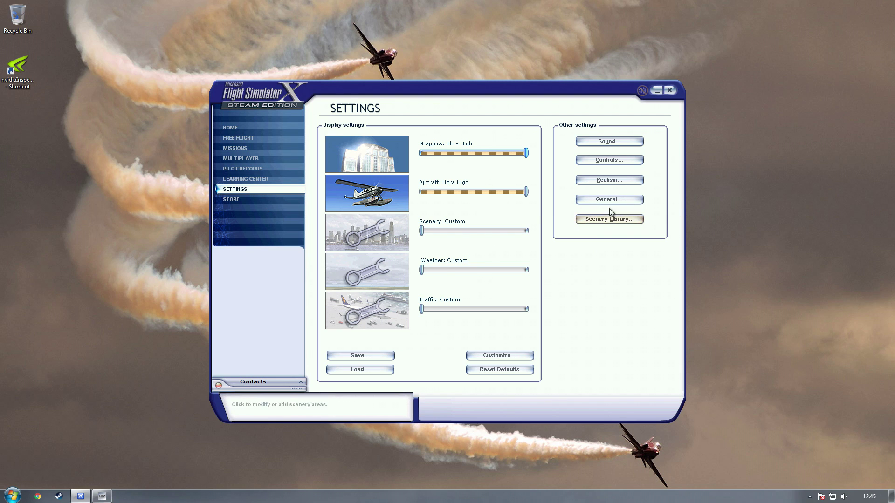
{"action": "left_click", "coordinate": [608, 161]}
{"action": "left_click", "coordinate": [387, 149]}
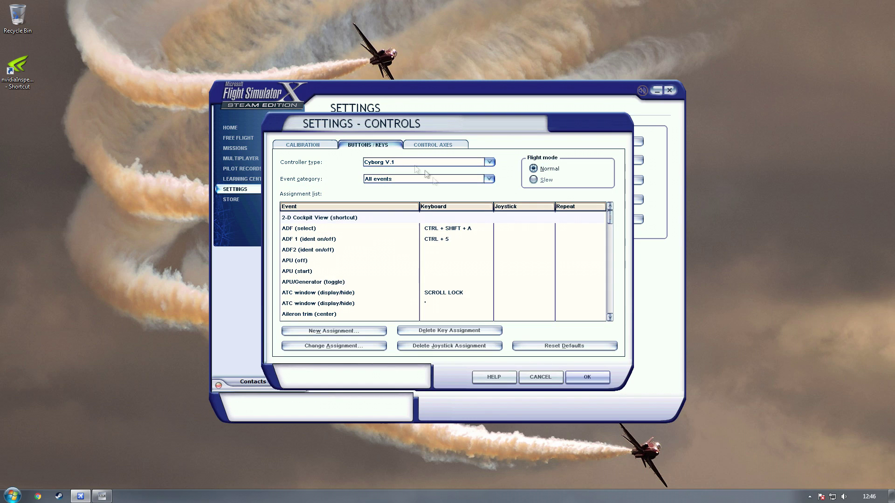
Filter the key assignments to the Views event category and scroll through them.
{"action": "left_click", "coordinate": [473, 180]}
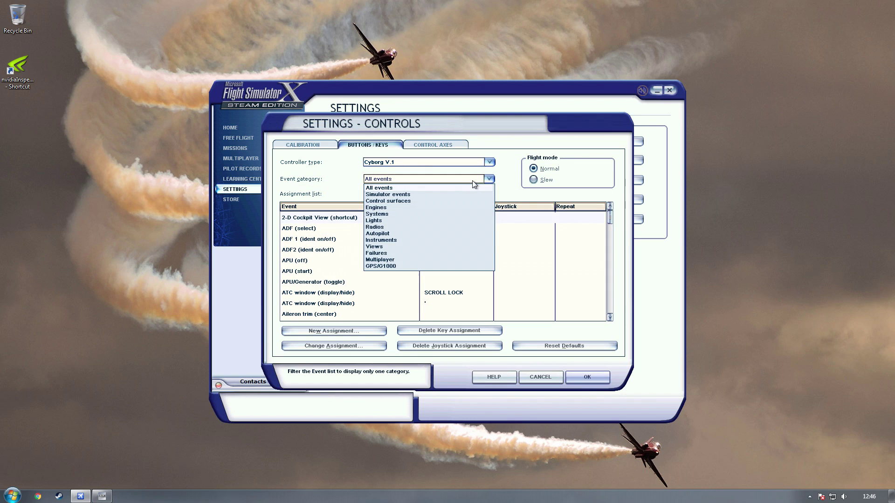
{"action": "left_click", "coordinate": [413, 247]}
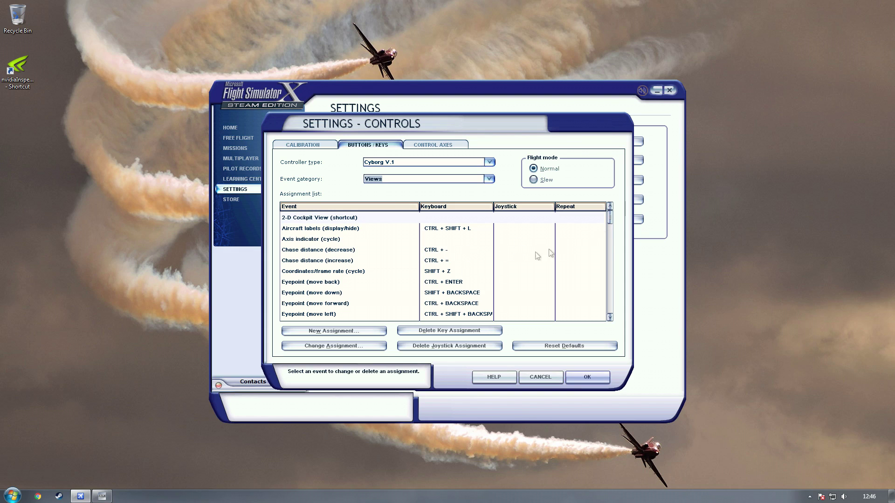
{"action": "scroll", "coordinate": [609, 219], "scroll_direction": "down", "scroll_amount": 1}
{"action": "left_click_drag", "start_coordinate": [609, 219], "coordinate": [609, 212]}
Switch back to All events, review entries like Aileron trim (right), and accept with OK.
{"action": "left_click", "coordinate": [489, 179]}
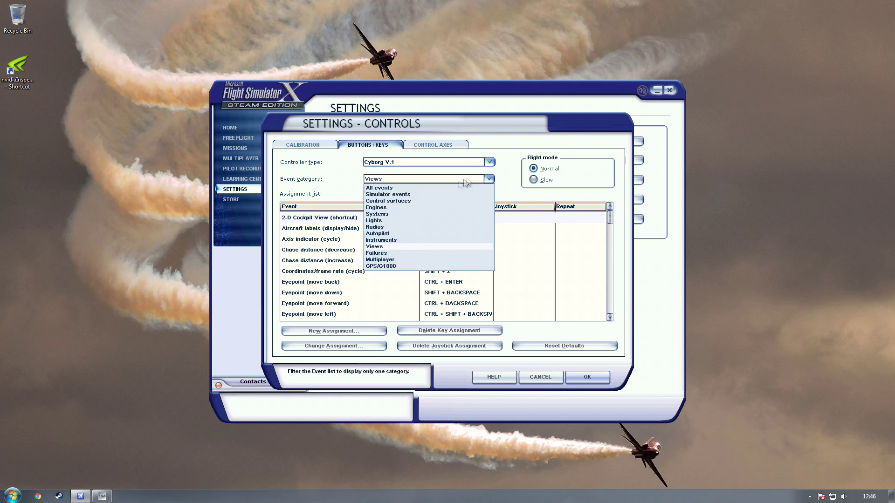
{"action": "left_click", "coordinate": [436, 186]}
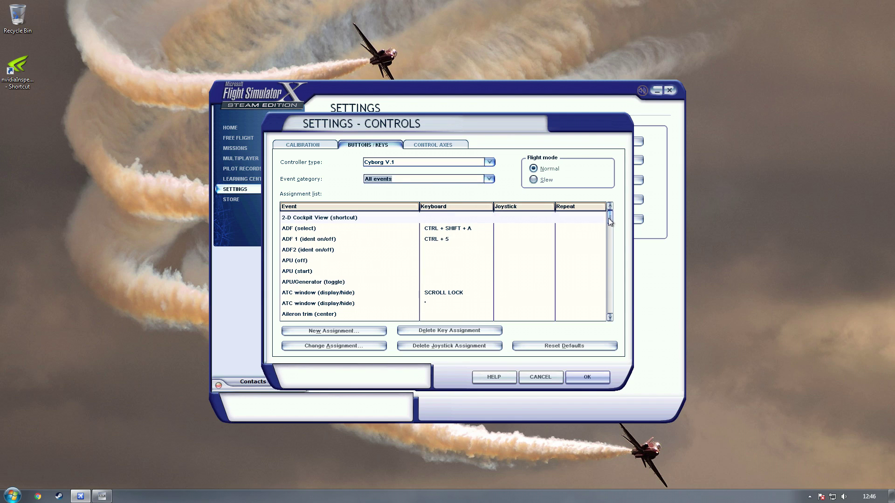
{"action": "scroll", "coordinate": [608, 219], "scroll_direction": "down", "scroll_amount": 1}
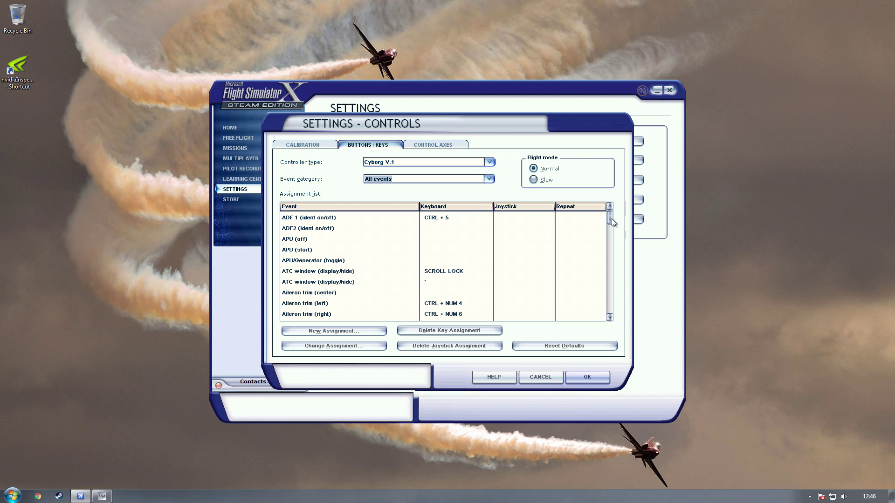
{"action": "left_click_drag", "start_coordinate": [612, 220], "coordinate": [610, 217]}
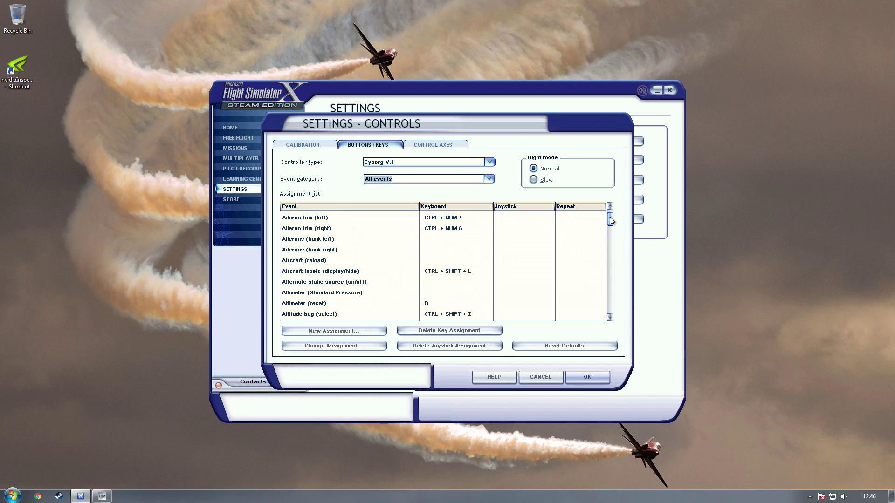
{"action": "left_click", "coordinate": [455, 231]}
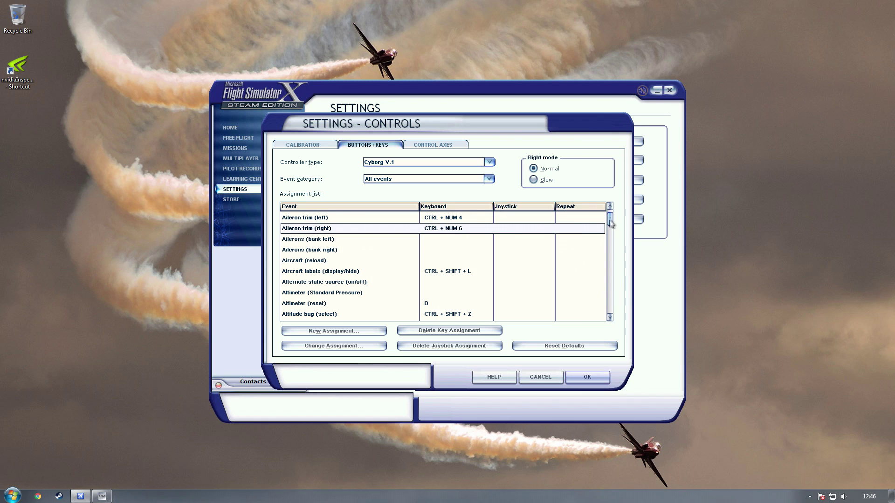
{"action": "left_click_drag", "start_coordinate": [612, 223], "coordinate": [610, 215]}
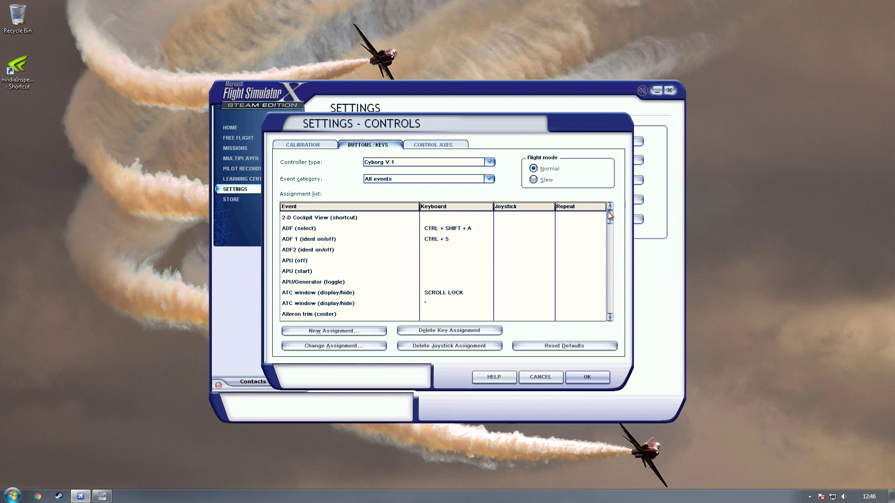
{"action": "left_click", "coordinate": [586, 378]}
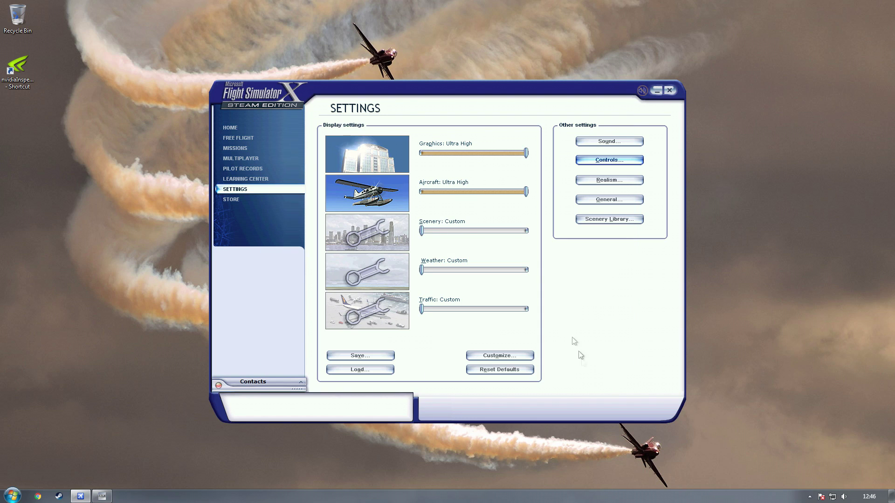
Start a free flight and open the EZdok camera addon from the Add-ons menu.
{"action": "left_click", "coordinate": [267, 139]}
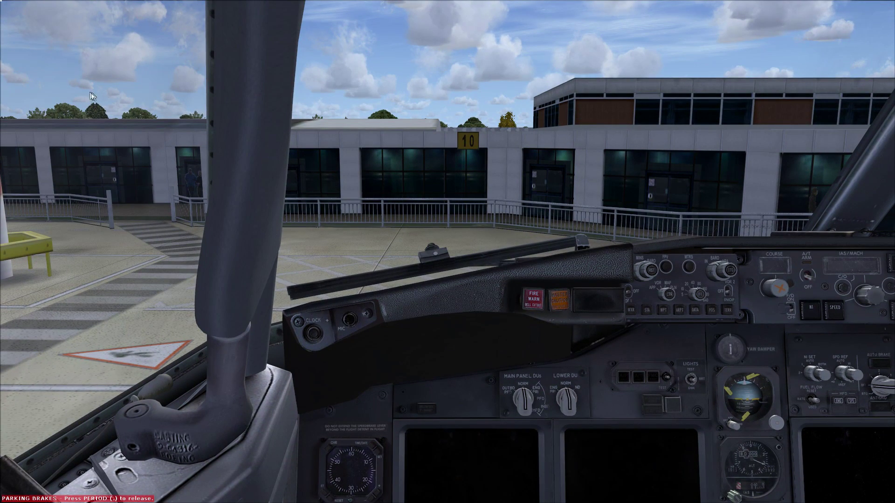
{"action": "left_click", "coordinate": [157, 5]}
{"action": "mouse_move", "coordinate": [219, 24]}
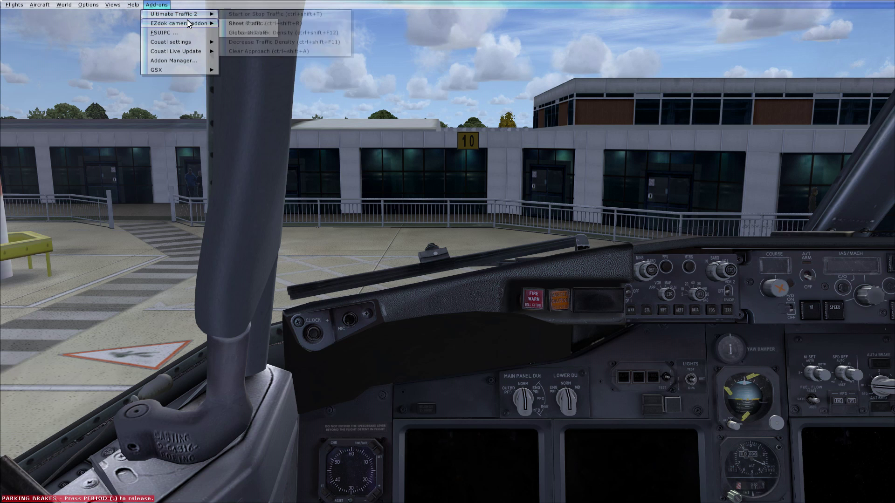
{"action": "left_click", "coordinate": [246, 23]}
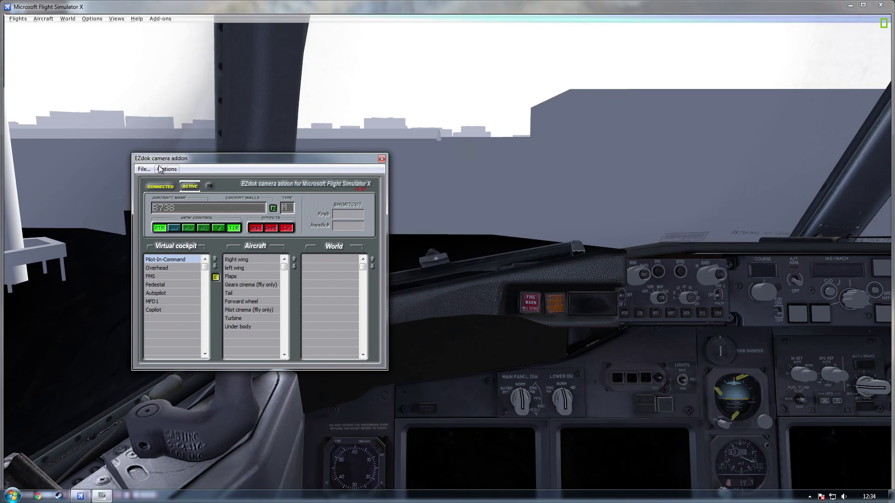
Check EZdok's joystick configuration shows J1 as Cyborg V.1, then close it.
{"action": "left_click", "coordinate": [166, 169]}
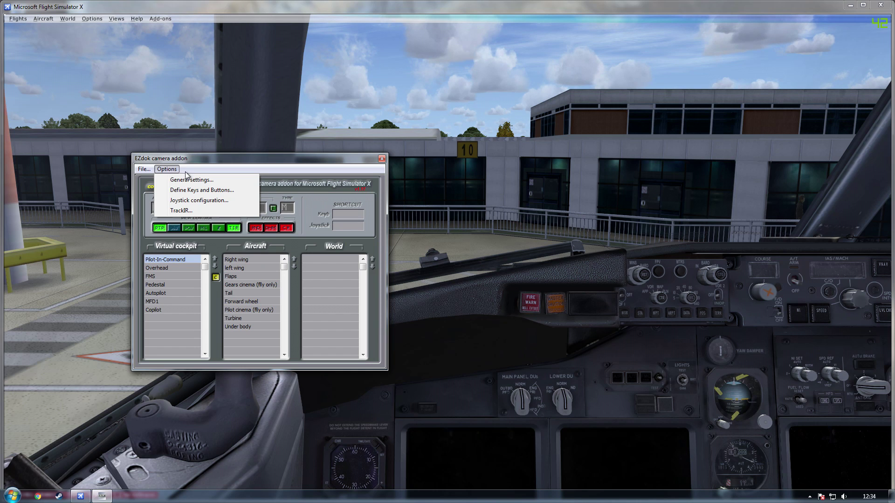
{"action": "left_click", "coordinate": [200, 201]}
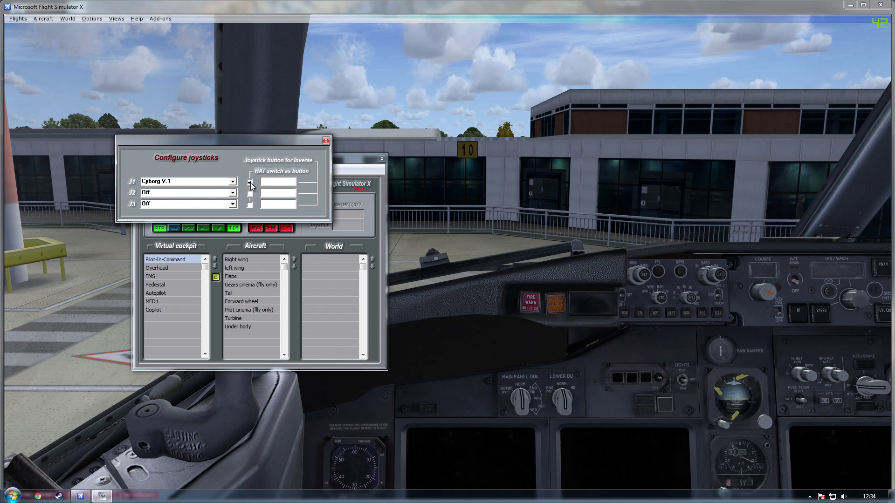
{"action": "left_click", "coordinate": [326, 141]}
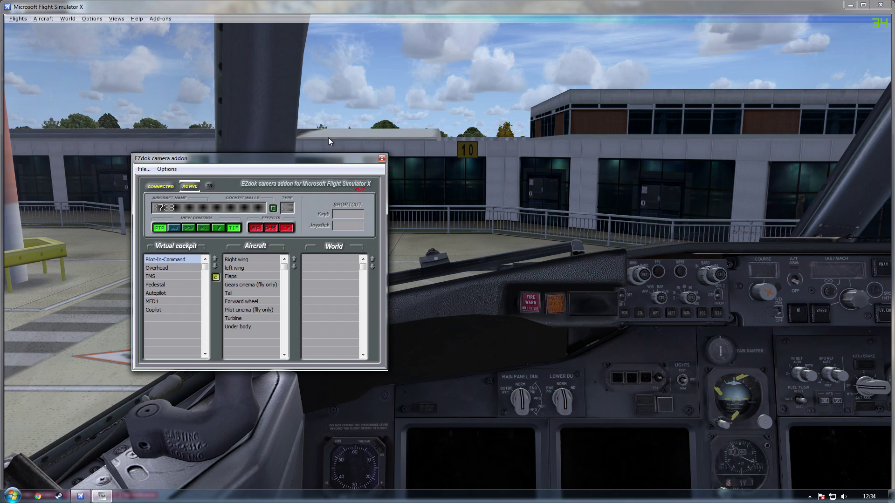
{"action": "left_click", "coordinate": [92, 19]}
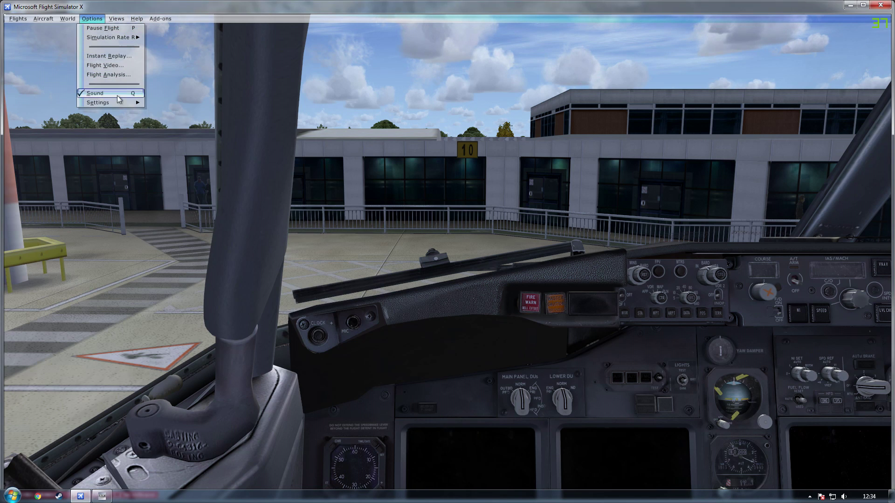
Review the Control Axes and the Views-filtered Buttons/Keys assignments in Settings > Controls.
{"action": "mouse_move", "coordinate": [118, 102]}
{"action": "left_click", "coordinate": [168, 158]}
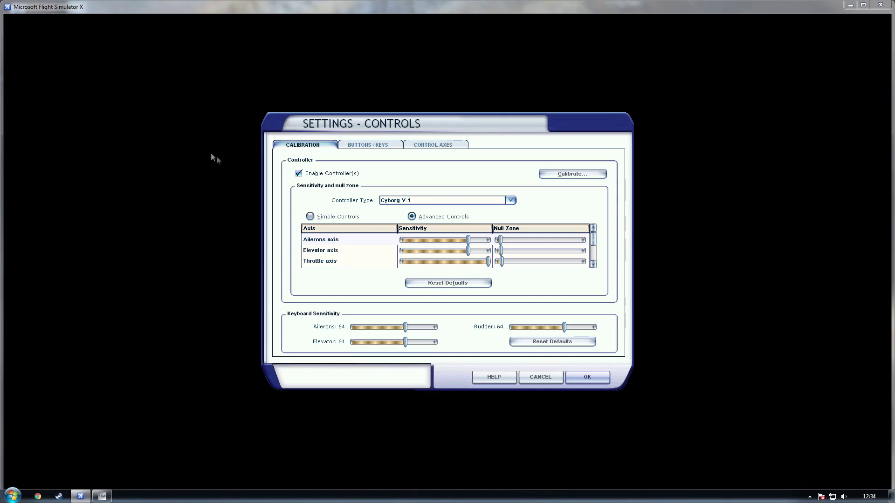
{"action": "left_click", "coordinate": [433, 145]}
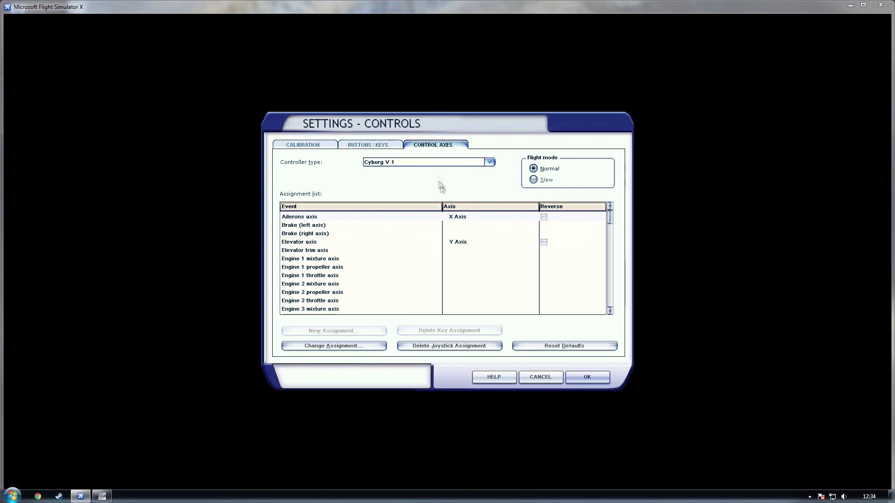
{"action": "mouse_move", "coordinate": [610, 220]}
{"action": "left_mouse_down"}
{"action": "mouse_move", "coordinate": [613, 309]}
{"action": "mouse_move", "coordinate": [609, 214]}
{"action": "left_mouse_up"}
{"action": "left_click", "coordinate": [398, 147]}
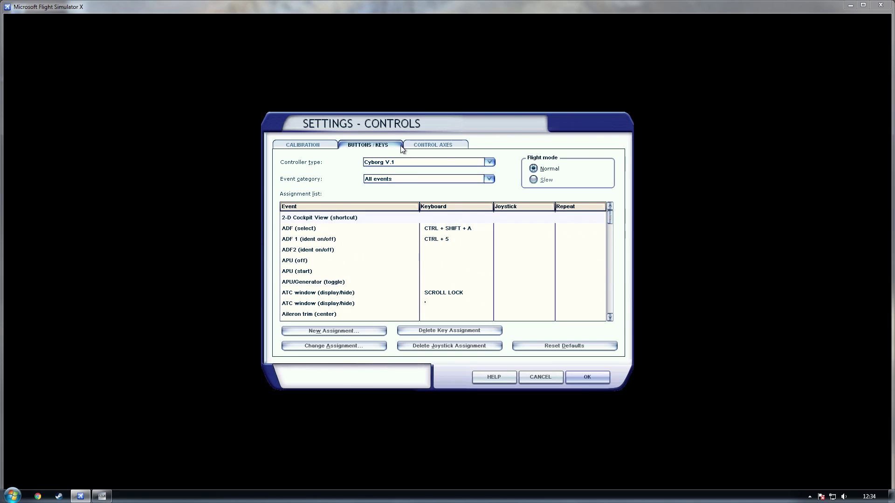
{"action": "left_click", "coordinate": [489, 180]}
{"action": "left_click", "coordinate": [409, 248]}
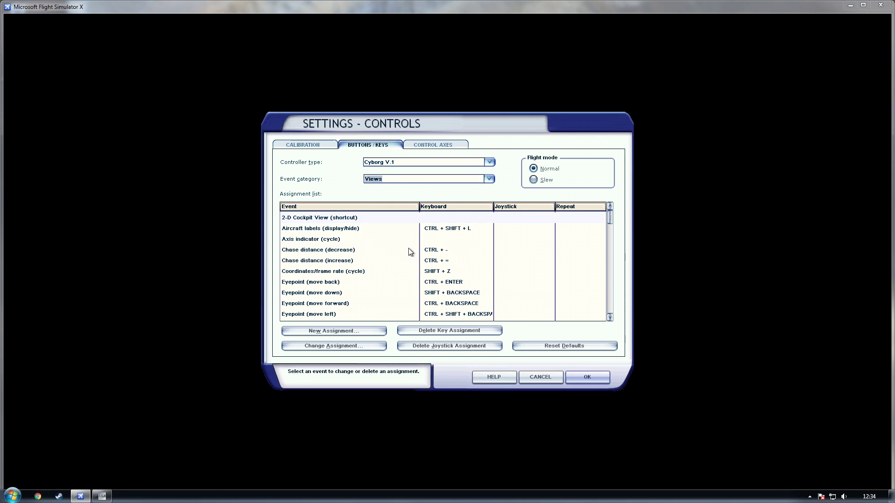
{"action": "left_click_drag", "start_coordinate": [610, 219], "coordinate": [615, 303]}
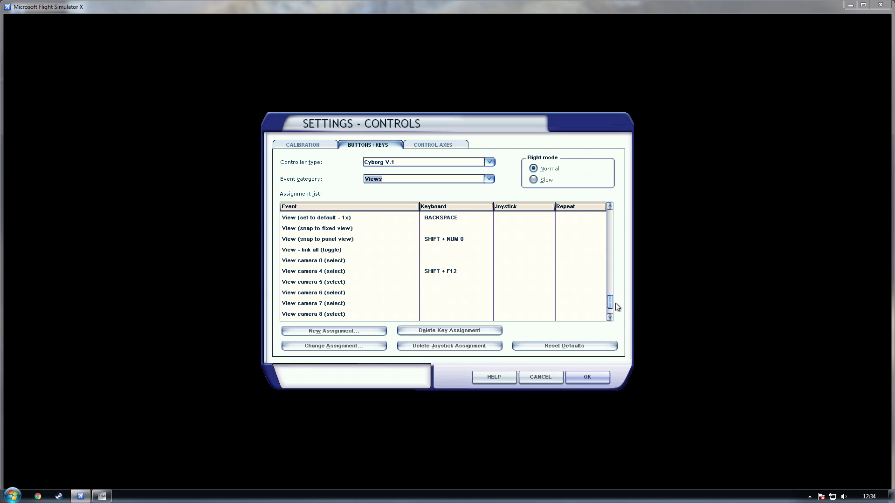
Cancel the Controls dialog and pan the cockpit view left toward the apron.
{"action": "left_click", "coordinate": [540, 377]}
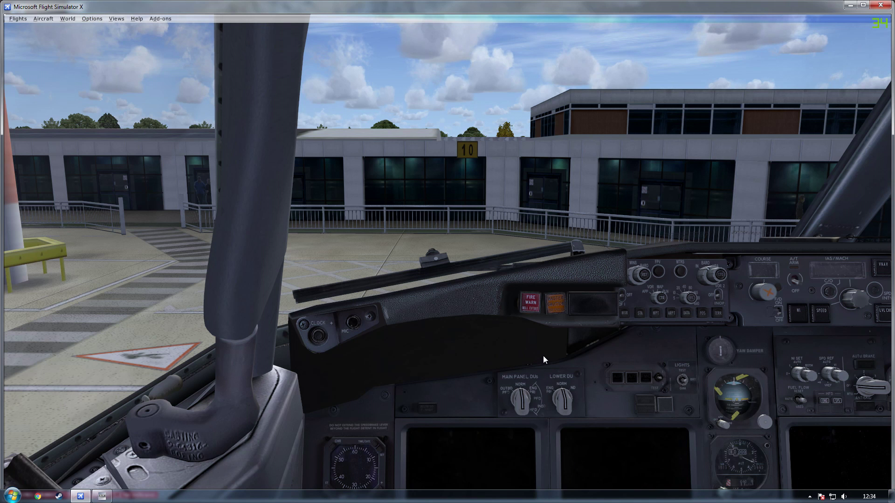
{"action": "key", "text": "ctrl+shift+Left"}
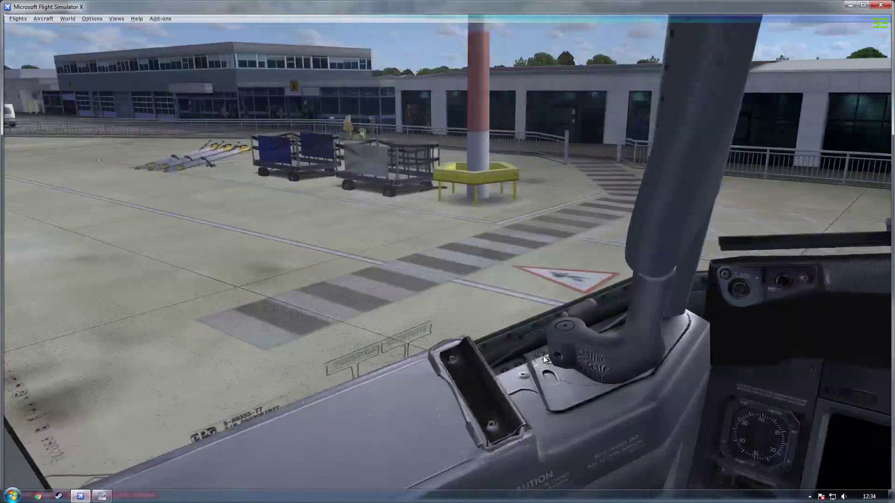
{"action": "key", "text": "ctrl+shift+Down"}
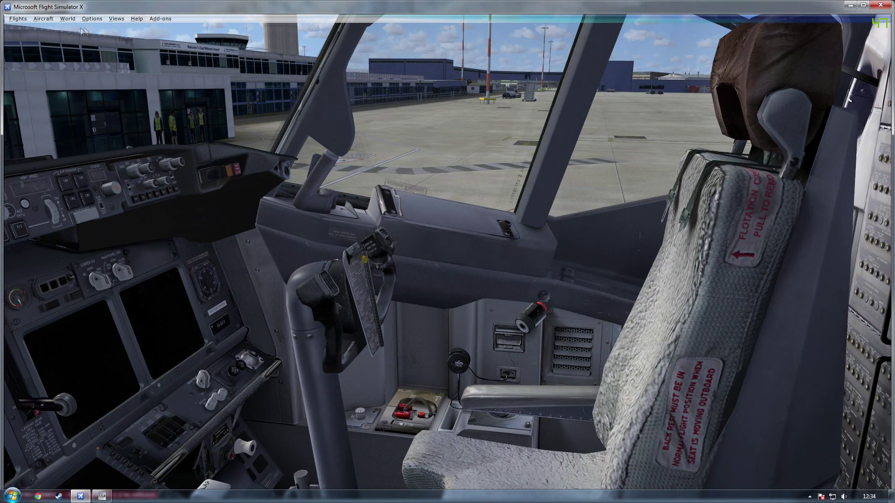
Open the EZdok camera addon window from Add-ons and move it up and right.
{"action": "left_click", "coordinate": [92, 18]}
{"action": "mouse_move", "coordinate": [112, 102]}
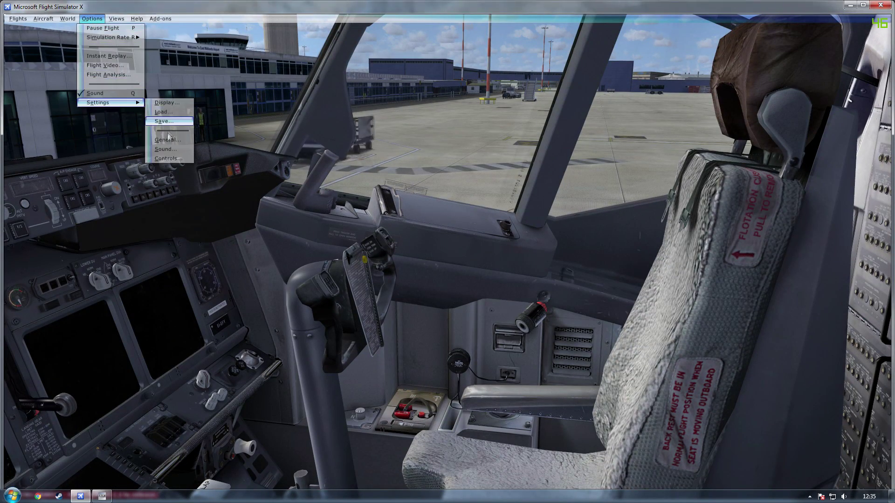
{"action": "left_click", "coordinate": [161, 18]}
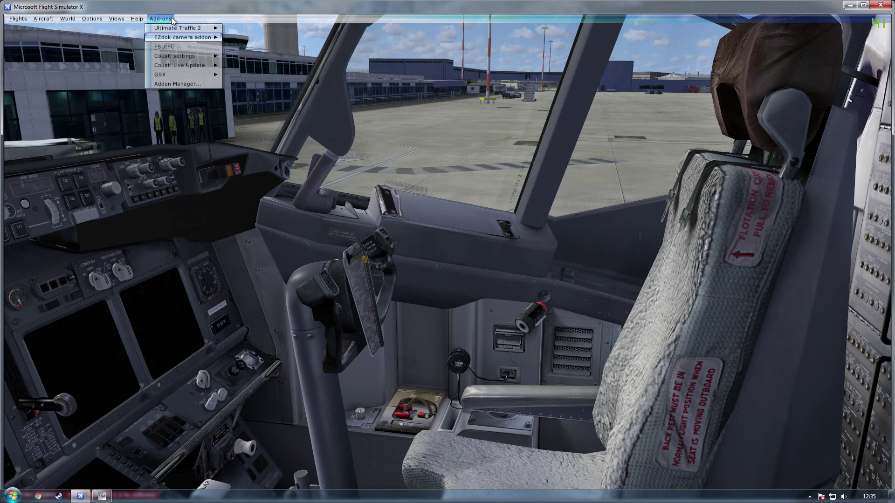
{"action": "mouse_move", "coordinate": [187, 37]}
{"action": "left_click", "coordinate": [243, 41]}
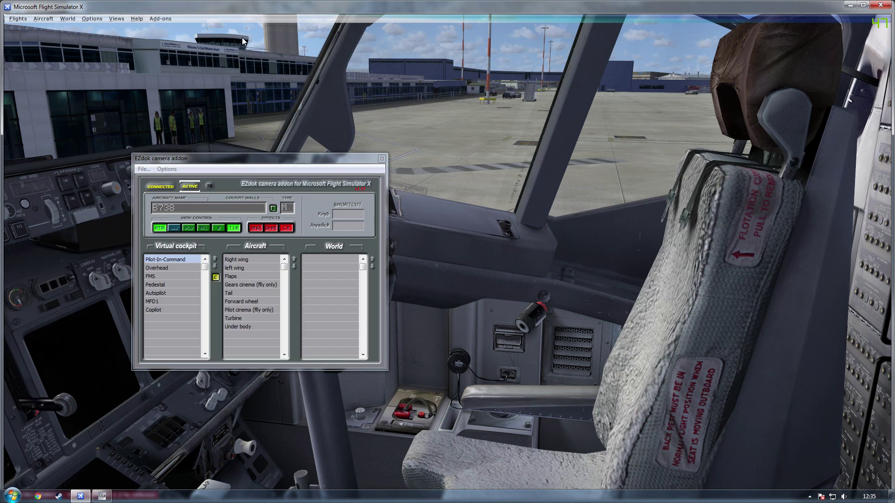
{"action": "left_click_drag", "start_coordinate": [225, 158], "coordinate": [271, 126]}
Look through EZdok's General settings and Define Keys and Buttons, closing each afterwards.
{"action": "left_click", "coordinate": [213, 137]}
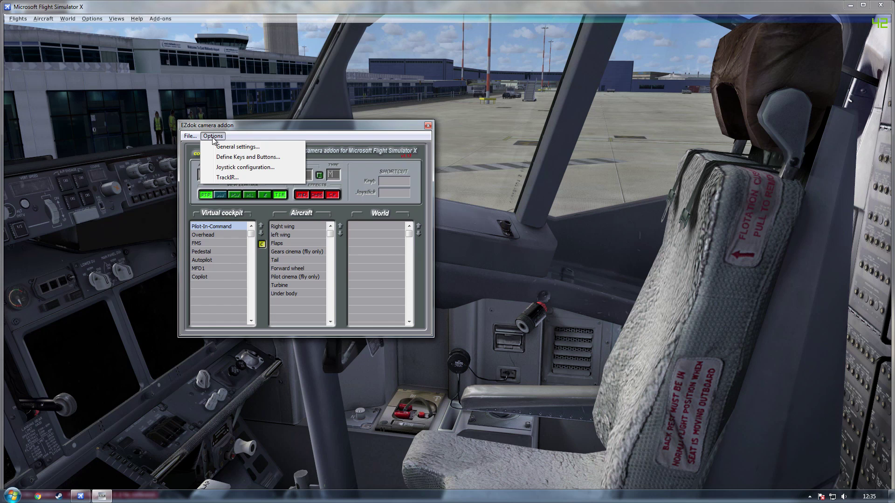
{"action": "left_click", "coordinate": [237, 147]}
{"action": "left_click", "coordinate": [412, 83]}
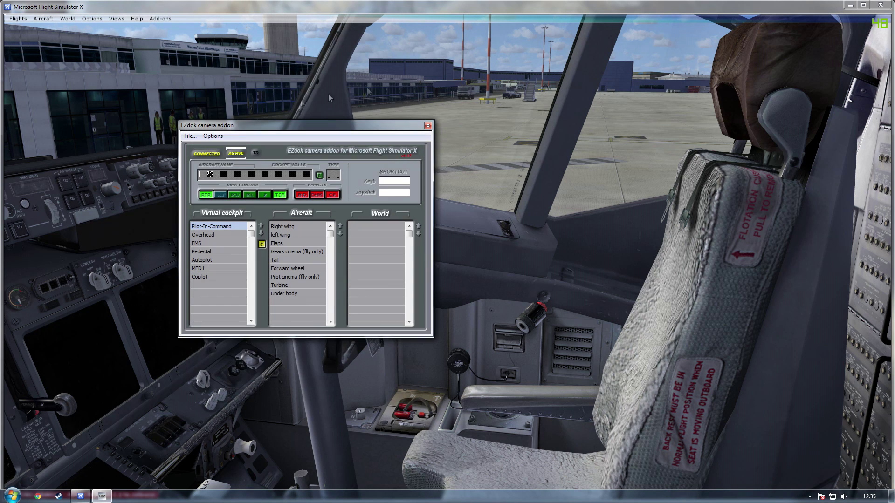
{"action": "left_click", "coordinate": [213, 137]}
{"action": "left_click", "coordinate": [243, 157]}
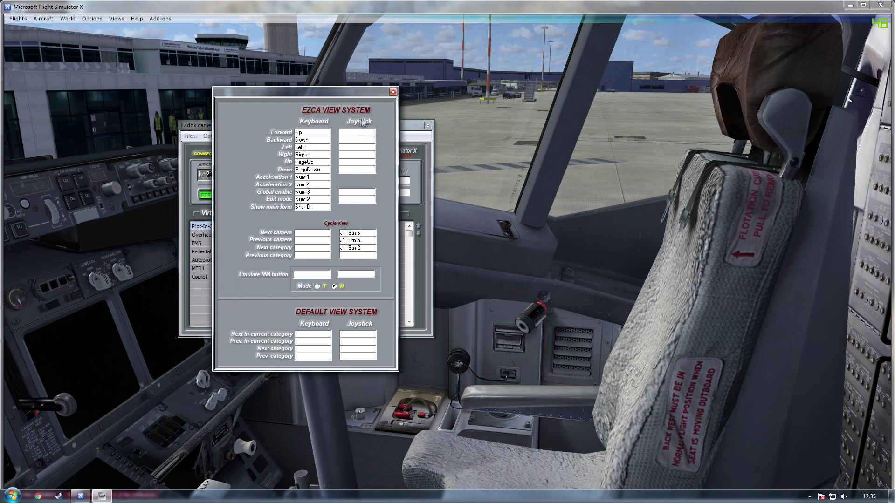
{"action": "left_click", "coordinate": [393, 93]}
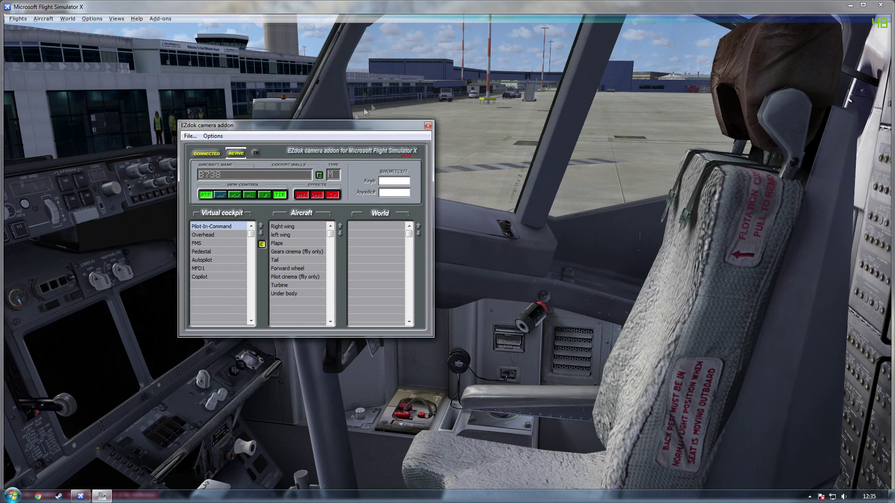
Bind keys 1, 2 and 3 to the Pilot-In-Command, Overhead and FMS cameras, then close EZdok.
{"action": "left_click", "coordinate": [217, 227]}
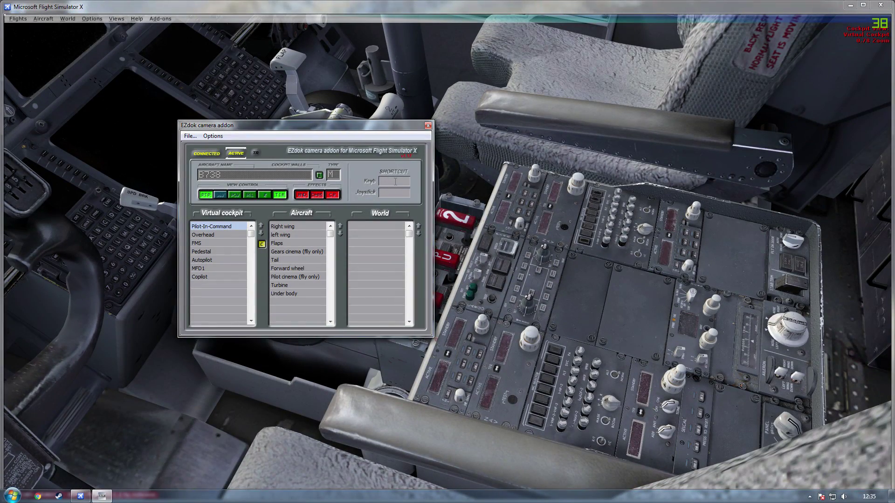
{"action": "left_click", "coordinate": [395, 181]}
{"action": "key", "text": "1"}
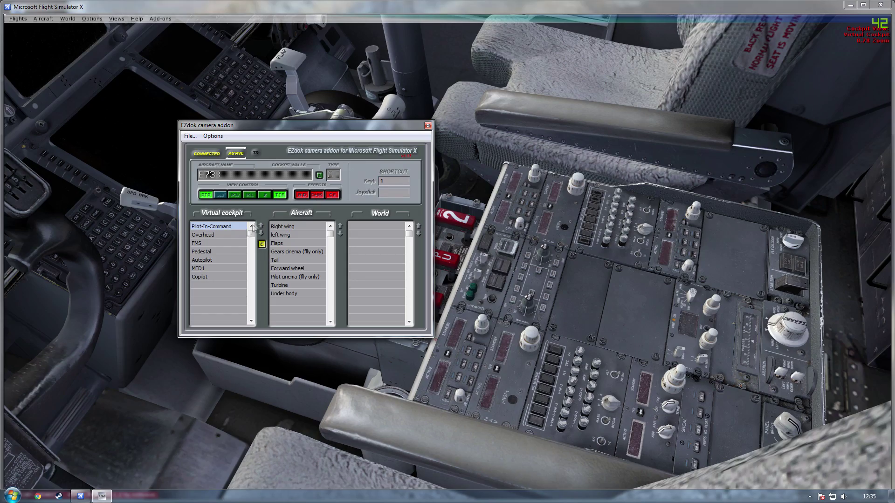
{"action": "left_click", "coordinate": [219, 235]}
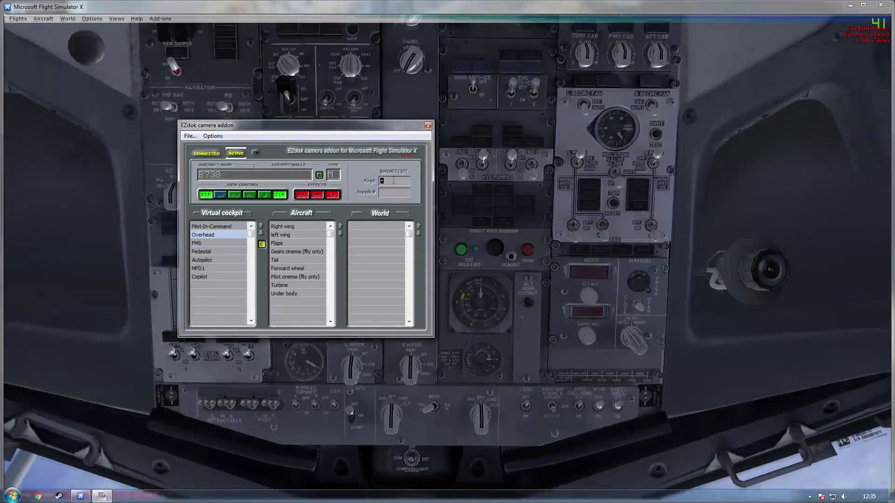
{"action": "left_click", "coordinate": [394, 181]}
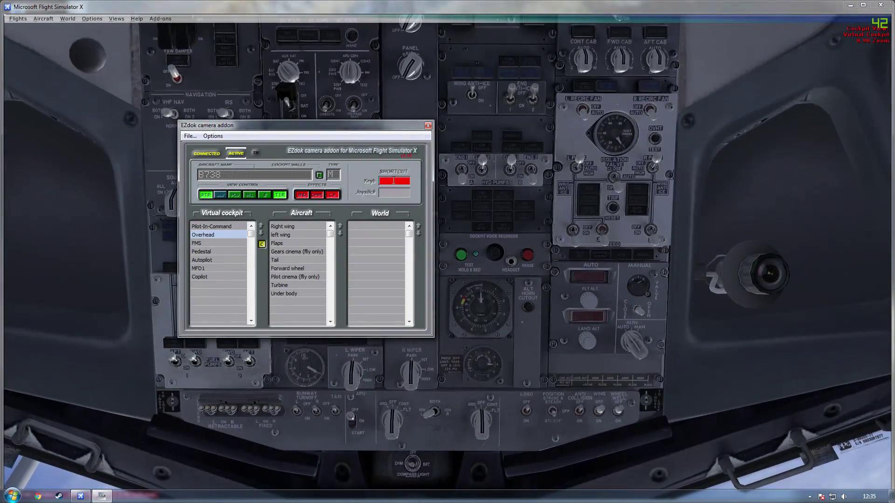
{"action": "key", "text": "2"}
{"action": "left_click", "coordinate": [217, 244]}
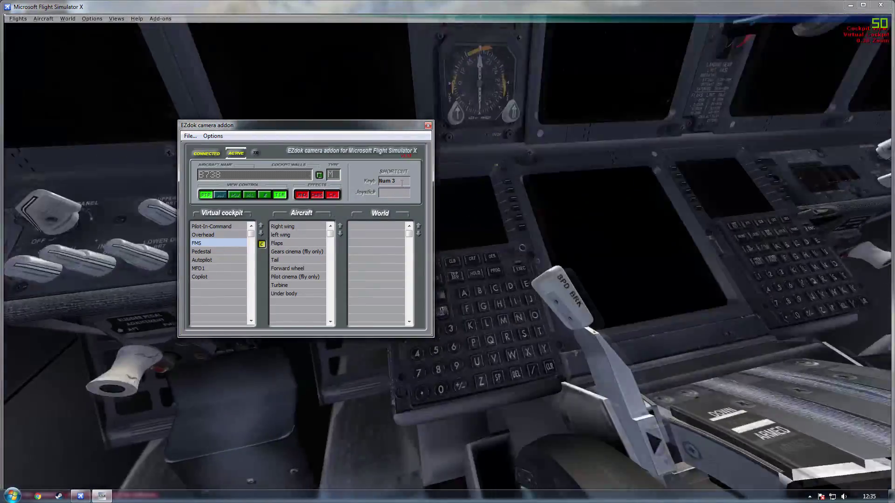
{"action": "left_click", "coordinate": [401, 182]}
{"action": "key", "text": "3"}
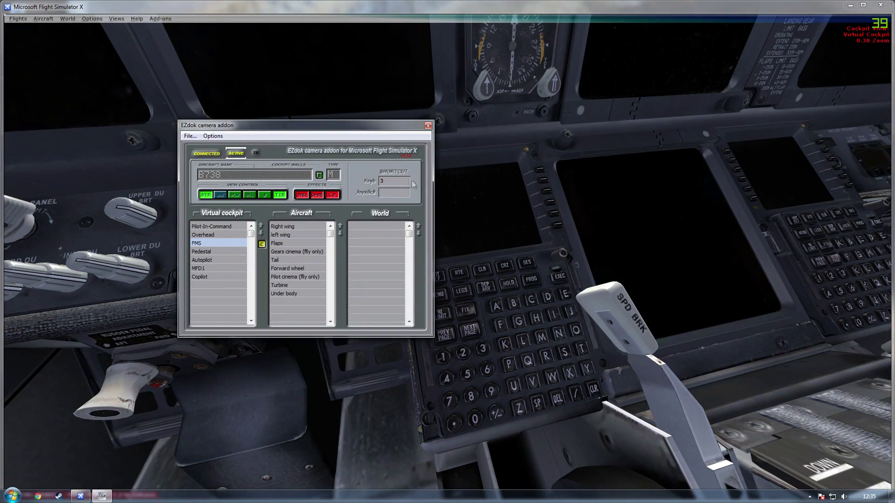
{"action": "left_click", "coordinate": [451, 167]}
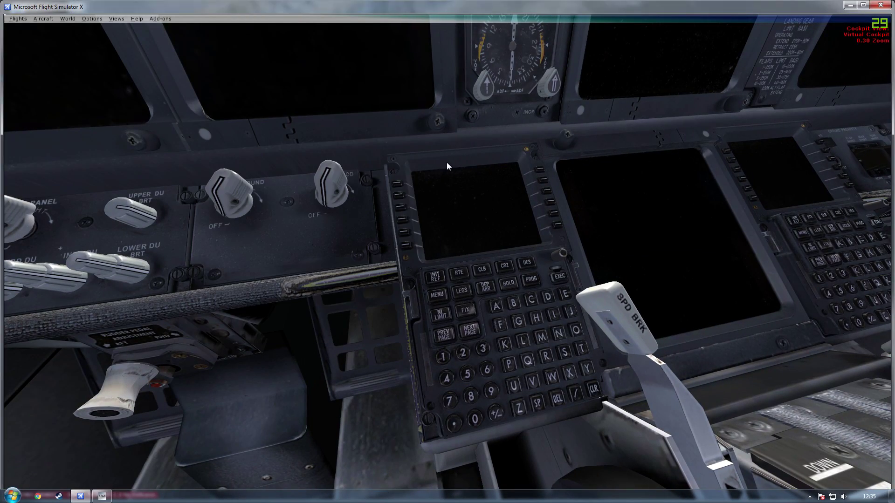
Cycle the cockpit cameras with number keys 4, 1, 7, 8 and 2, then bring back the EZdok window.
{"action": "key", "text": "4"}
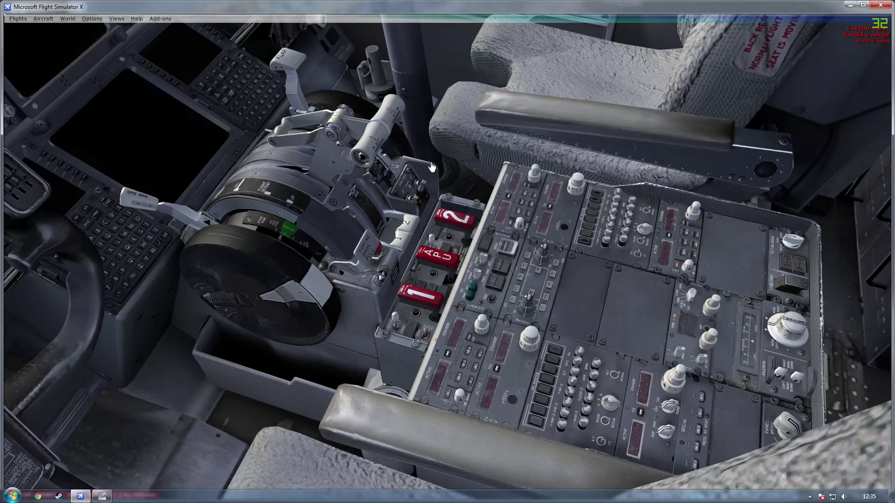
{"action": "key", "text": "1"}
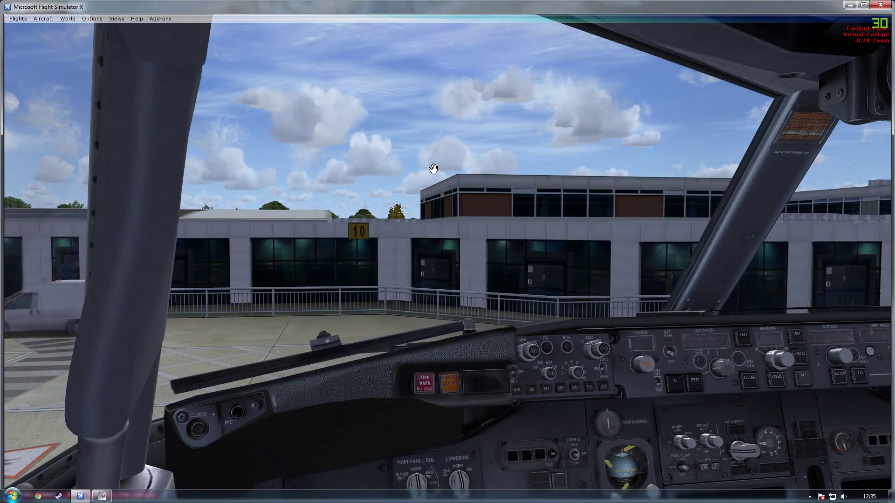
{"action": "key", "text": "7"}
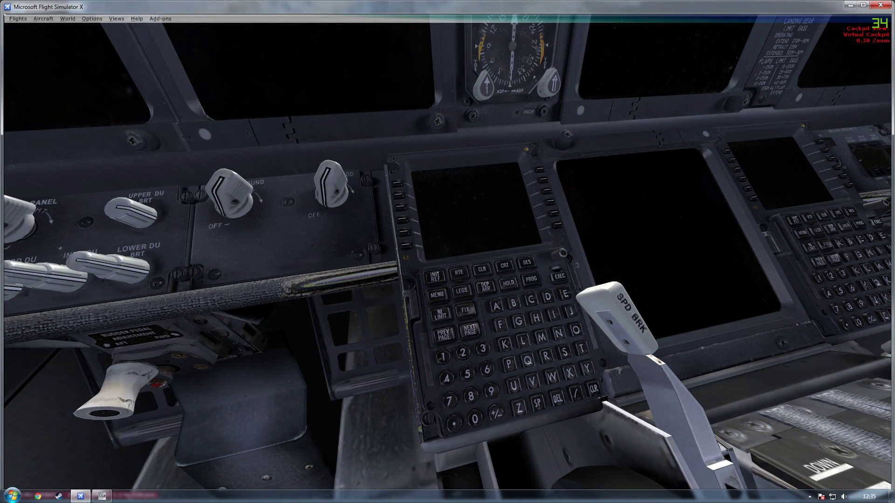
{"action": "key", "text": "8"}
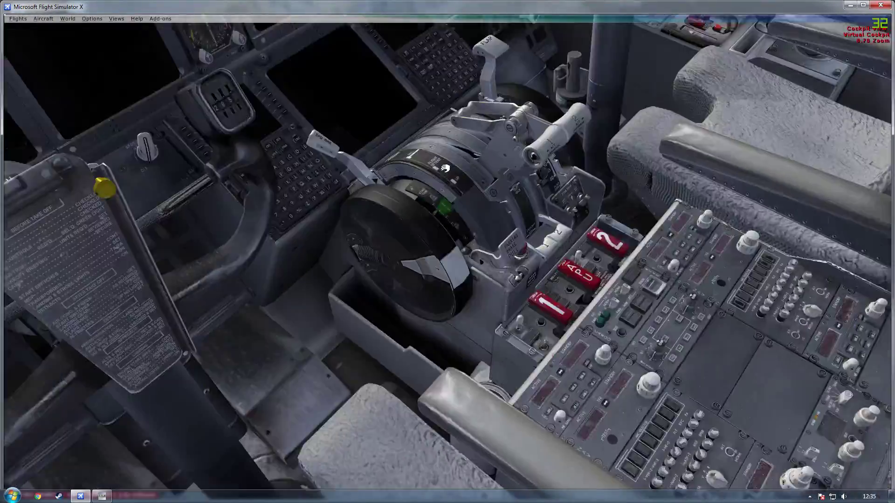
{"action": "key", "text": "7"}
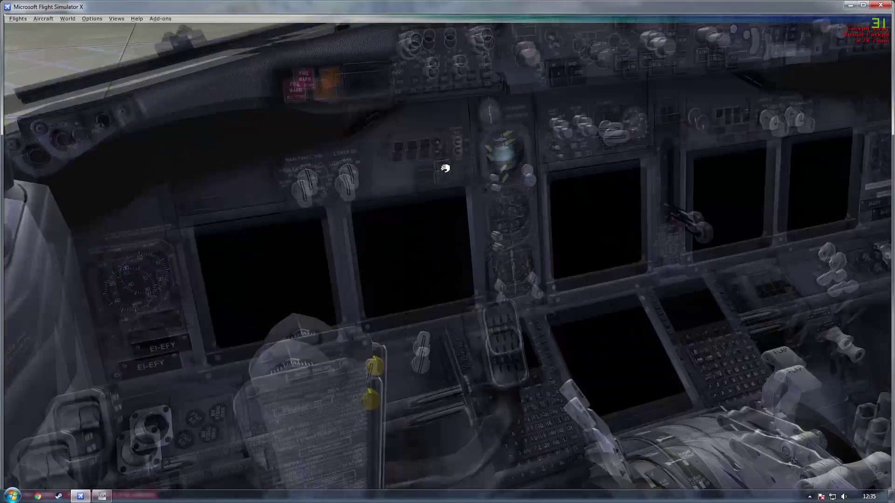
{"action": "key", "text": "8"}
{"action": "key", "text": "1"}
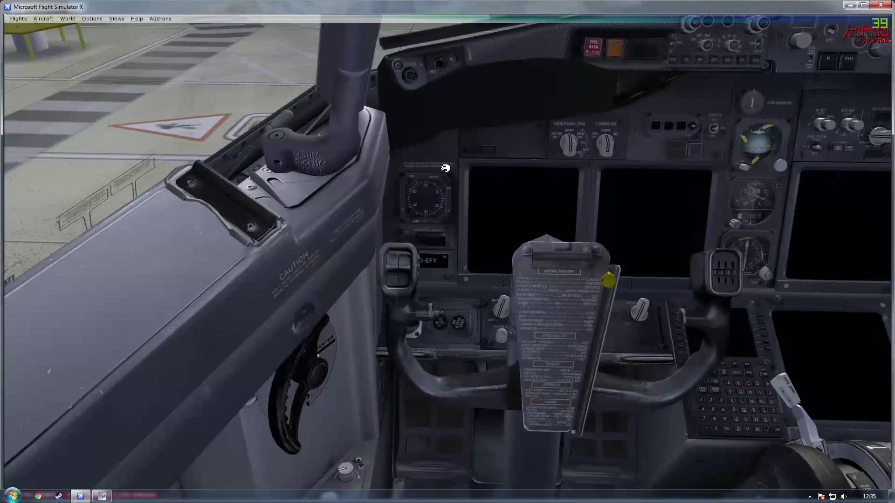
{"action": "key", "text": "2"}
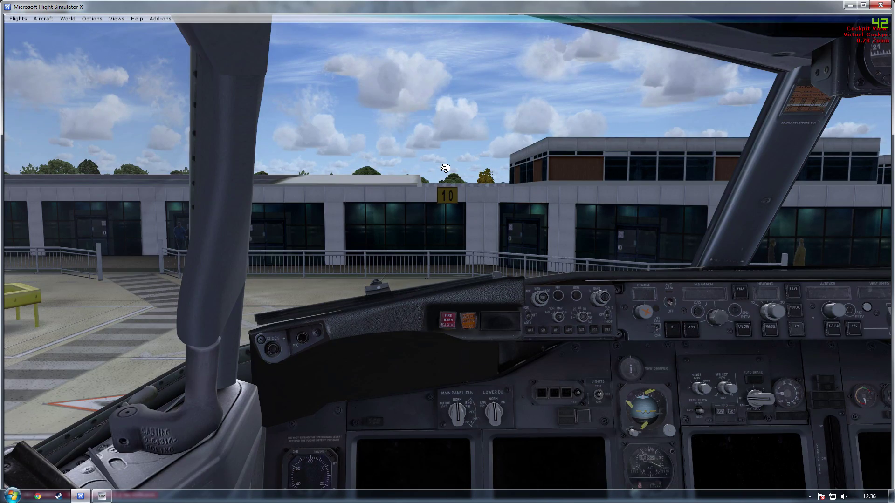
{"action": "key", "text": "1"}
{"action": "left_click", "coordinate": [101, 496]}
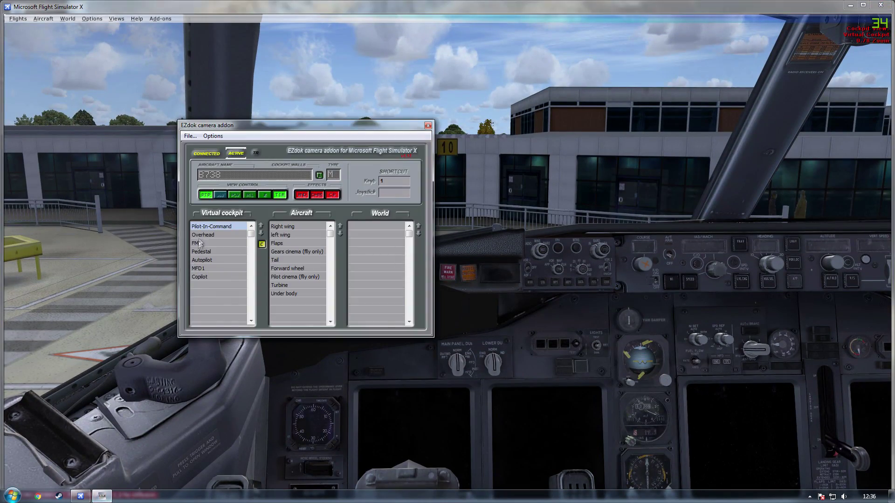
Confirm Overhead uses shortcut key 2, move EZdok to the lower right, and return to Pilot-In-Command.
{"action": "left_click", "coordinate": [205, 234]}
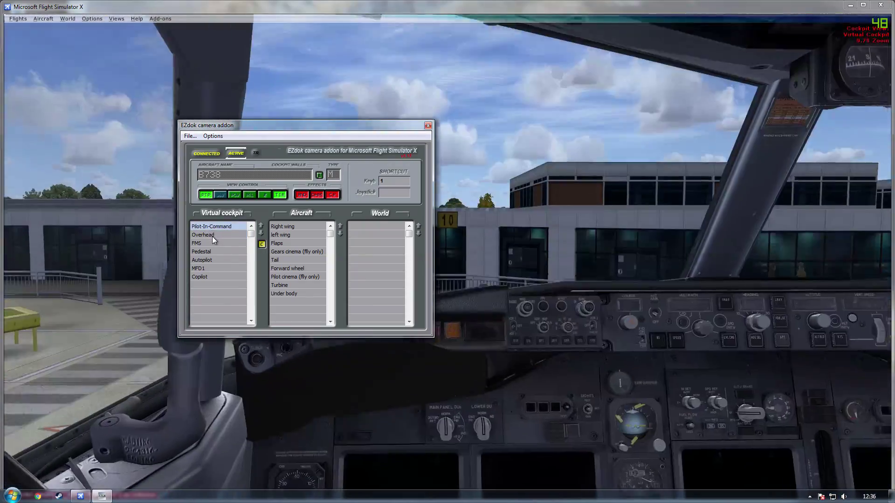
{"action": "left_click", "coordinate": [212, 237]}
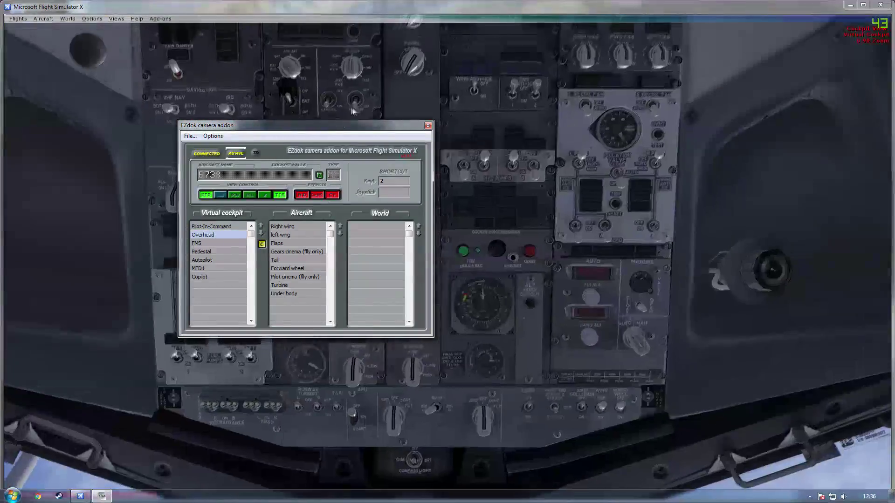
{"action": "left_click_drag", "start_coordinate": [338, 127], "coordinate": [797, 220]}
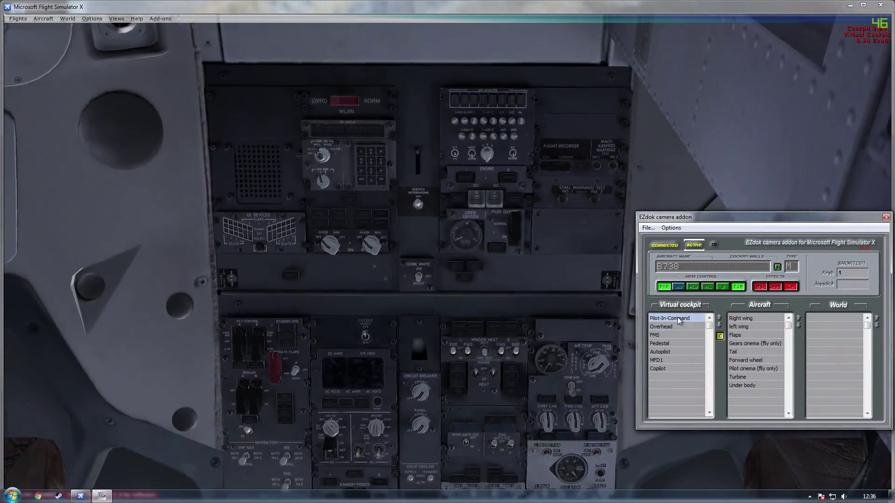
{"action": "left_click", "coordinate": [678, 318]}
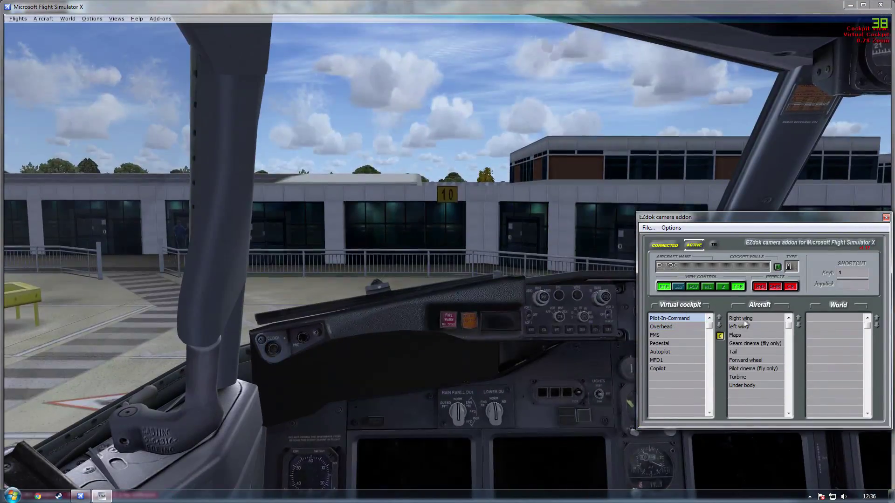
Preview the Right wing, Left wing, Flaps and Gears aircraft cameras.
{"action": "left_click", "coordinate": [748, 318]}
{"action": "left_click", "coordinate": [744, 327]}
{"action": "left_click", "coordinate": [745, 334]}
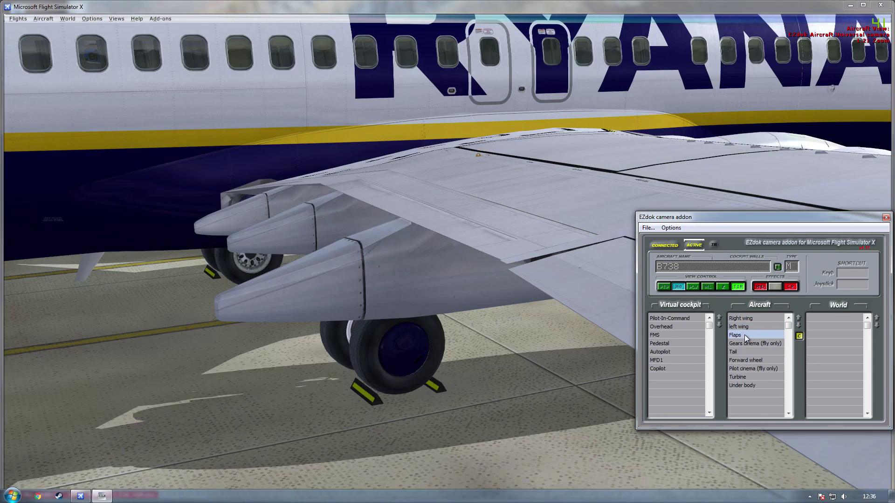
{"action": "left_click", "coordinate": [745, 343]}
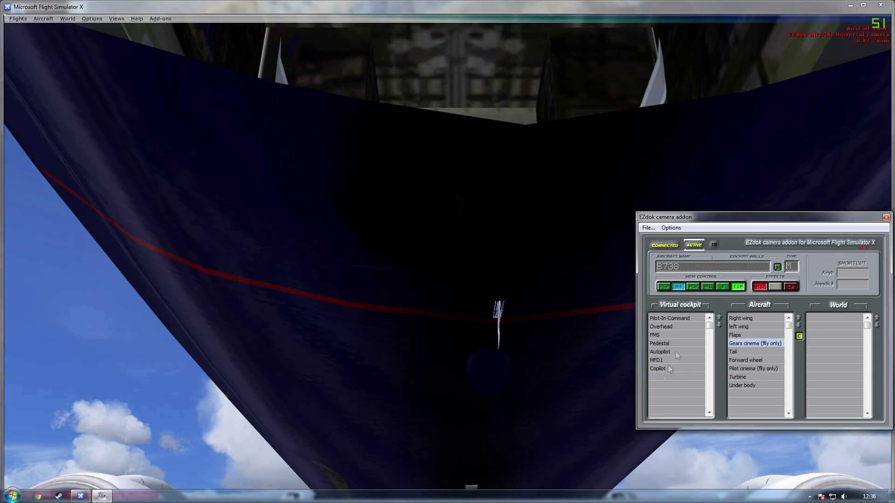
Add a new camera named 'Radios' to the Virtual cockpit list.
{"action": "right_click", "coordinate": [663, 376]}
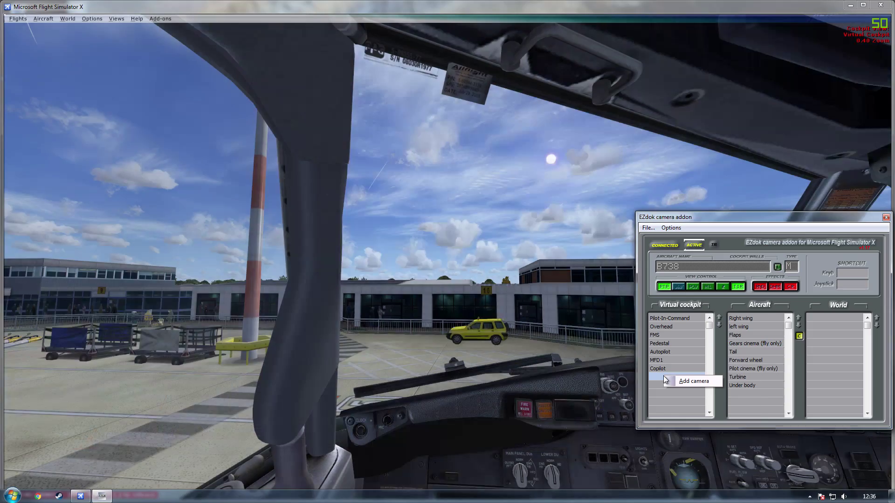
{"action": "left_click", "coordinate": [693, 382]}
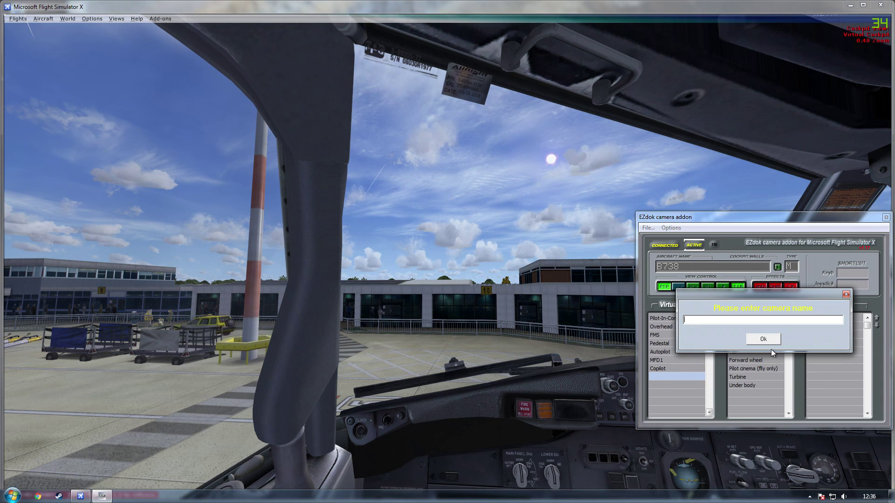
{"action": "type", "text": "Radios"}
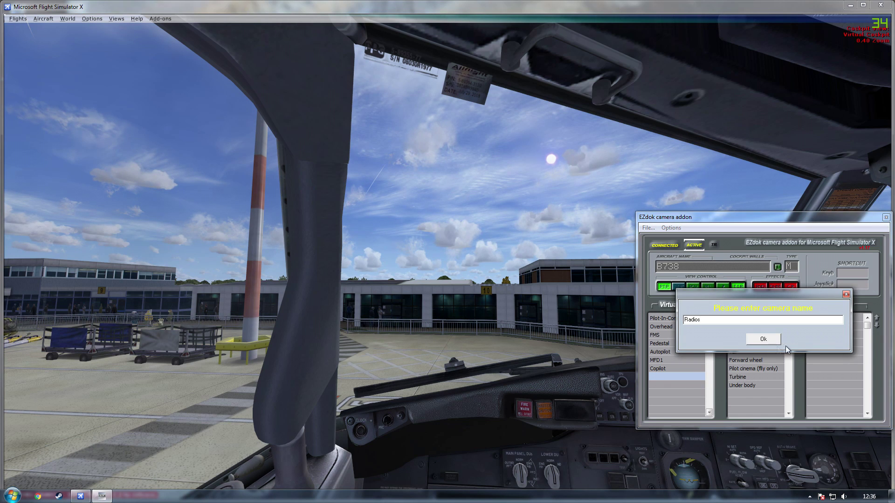
{"action": "left_click", "coordinate": [763, 340]}
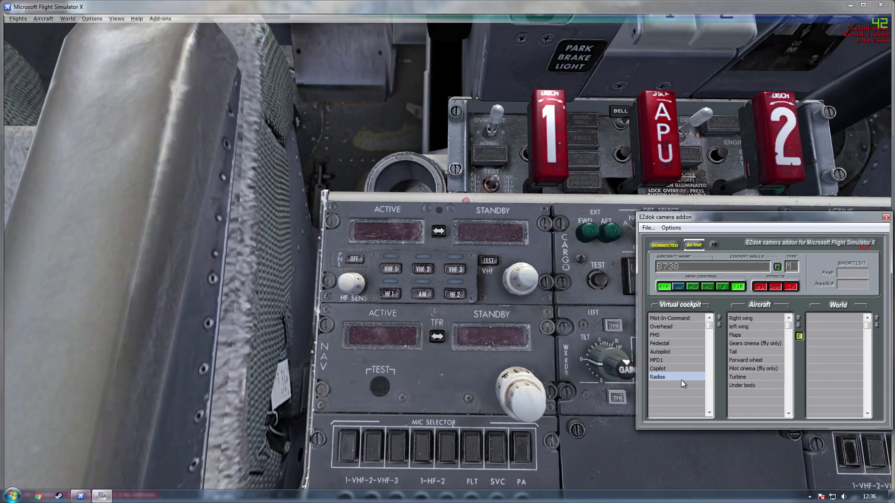
Test the Pilot-In-Command, Overhead, FMS and Radios cameras, then close EZdok leaving the Radios view.
{"action": "left_click", "coordinate": [672, 318]}
{"action": "left_click", "coordinate": [675, 326]}
{"action": "left_click", "coordinate": [667, 335]}
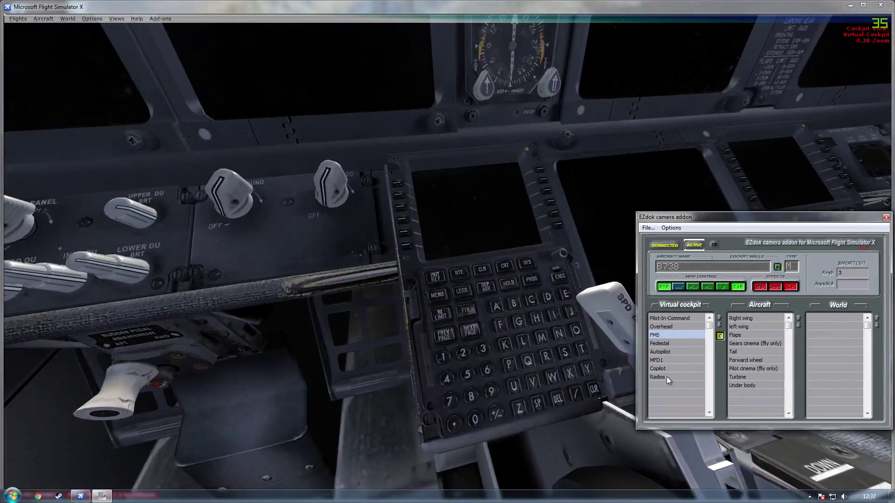
{"action": "left_click", "coordinate": [667, 376]}
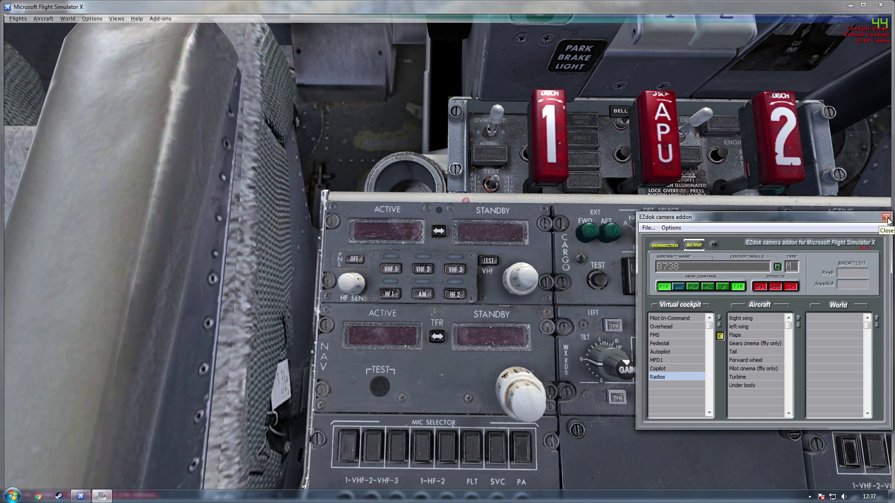
{"action": "left_click", "coordinate": [887, 217]}
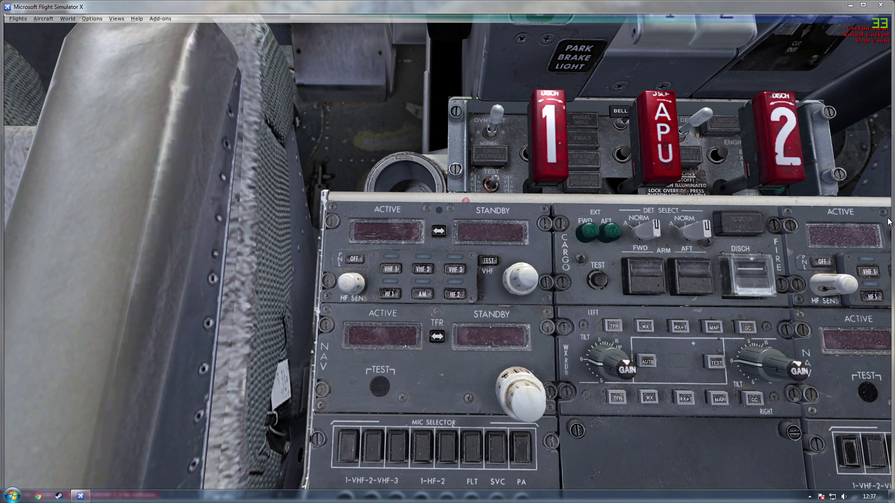